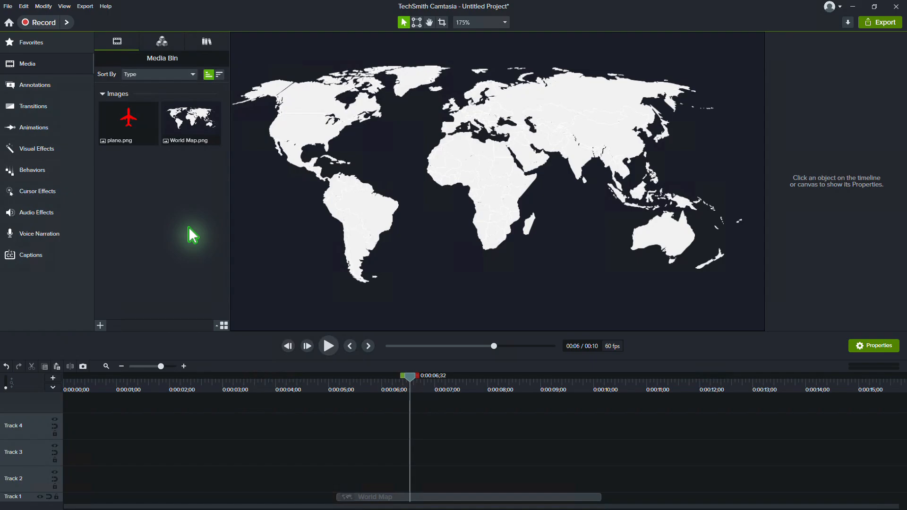
Place plane.png over Brazil at 4% scale on Track 2, with its clip aligned to the World Map clip.
left_click_drag(134, 153, 415, 222)
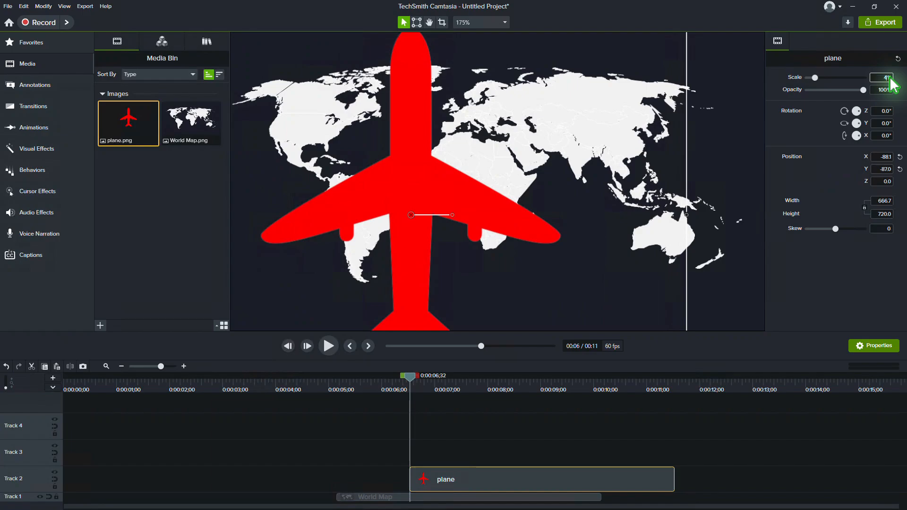
key("Return")
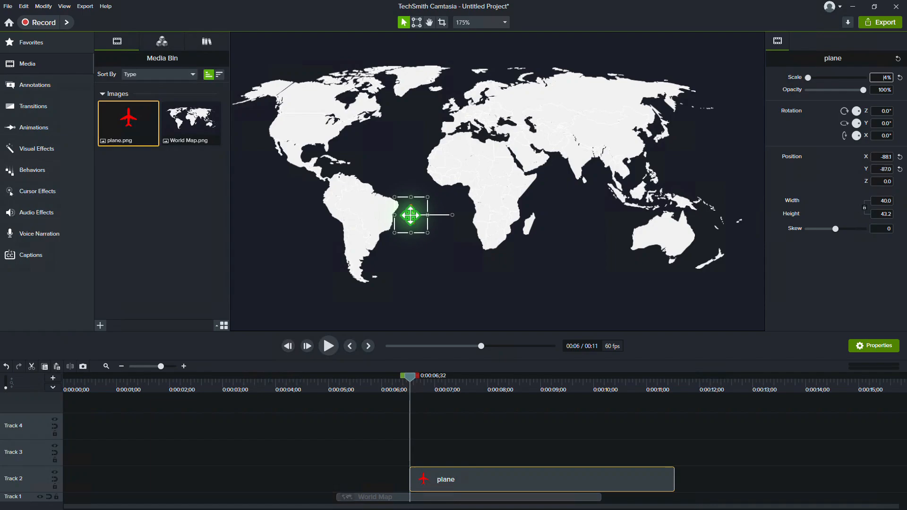
left_click_drag(410, 215, 369, 214)
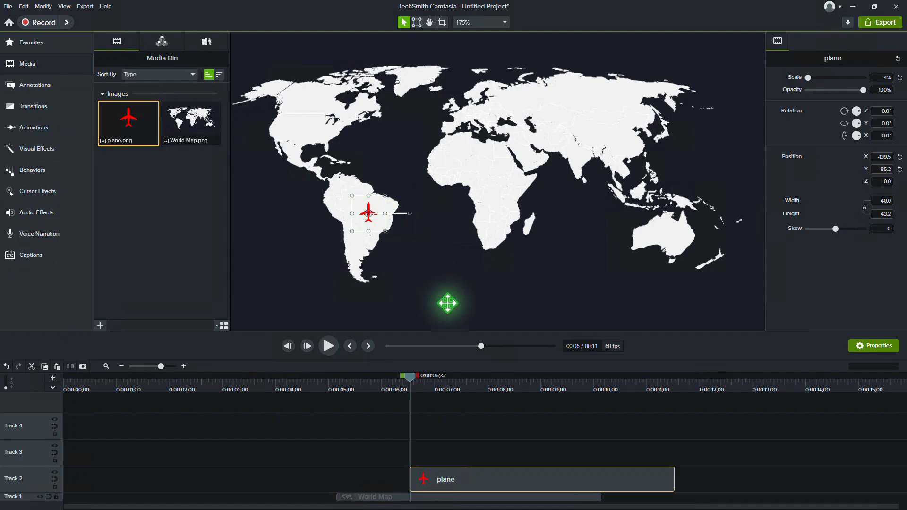
left_click_drag(512, 486, 435, 487)
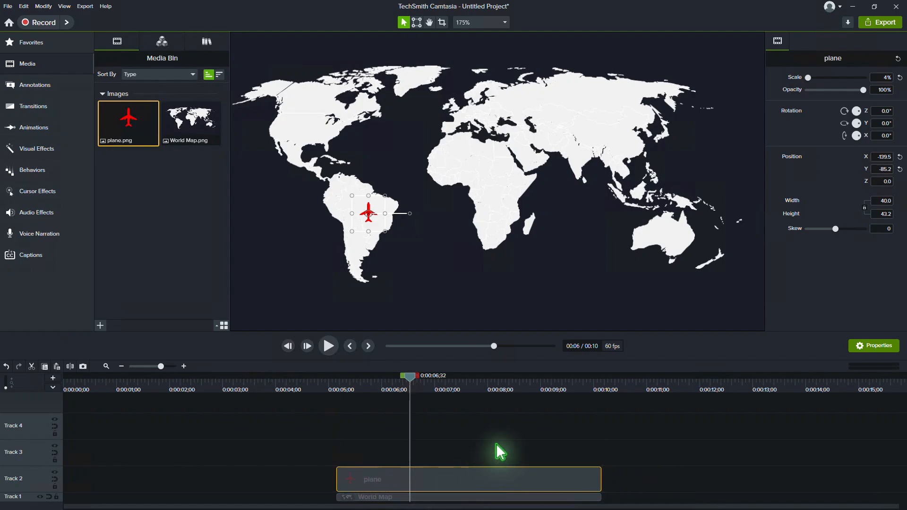
Apply a Motion Path effect to the plane clip and set the path's end point over Mongolia.
left_click(54, 151)
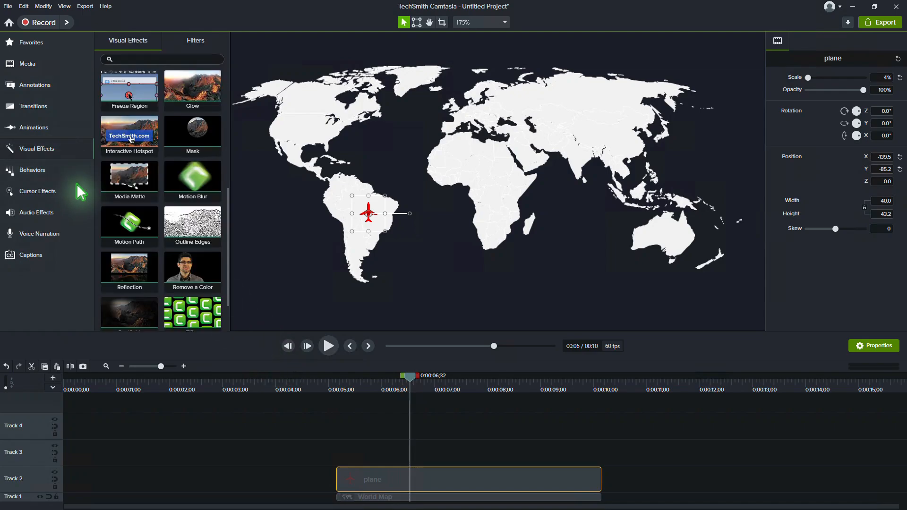
left_click_drag(130, 226, 419, 478)
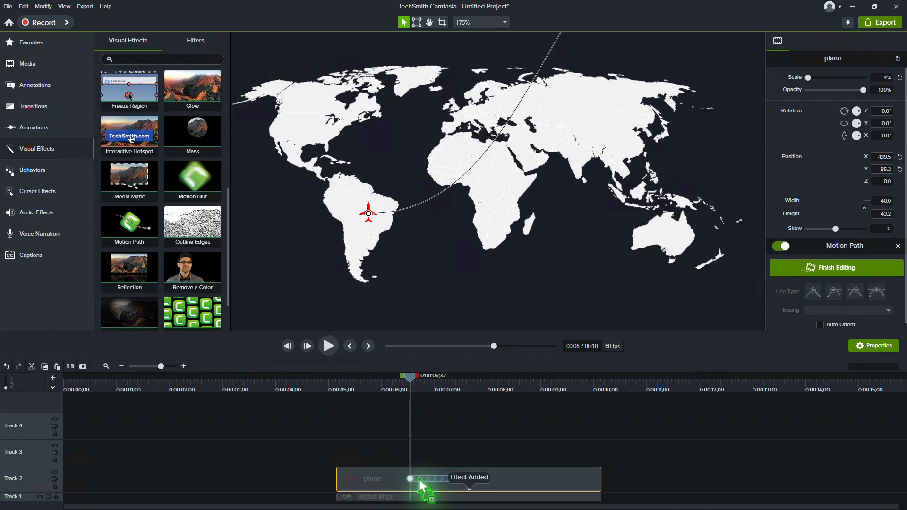
left_click(468, 24)
left_click(469, 37)
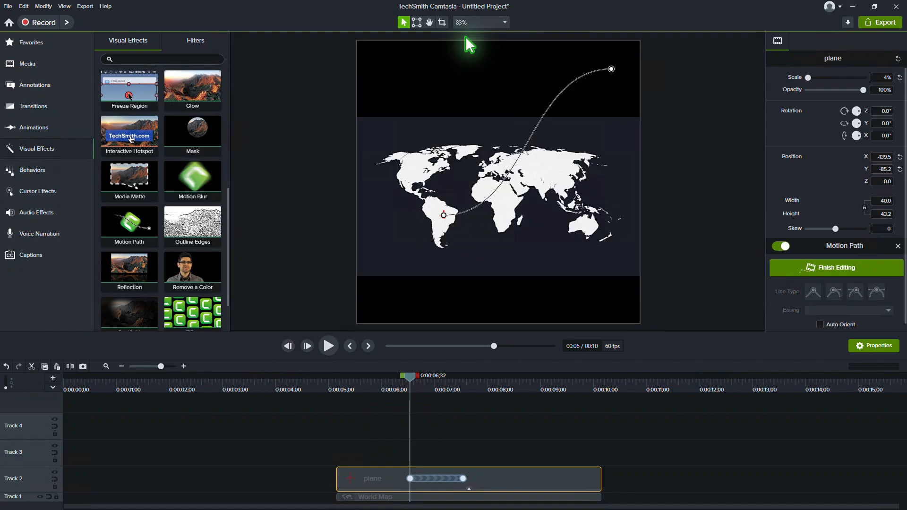
left_click_drag(611, 69, 555, 174)
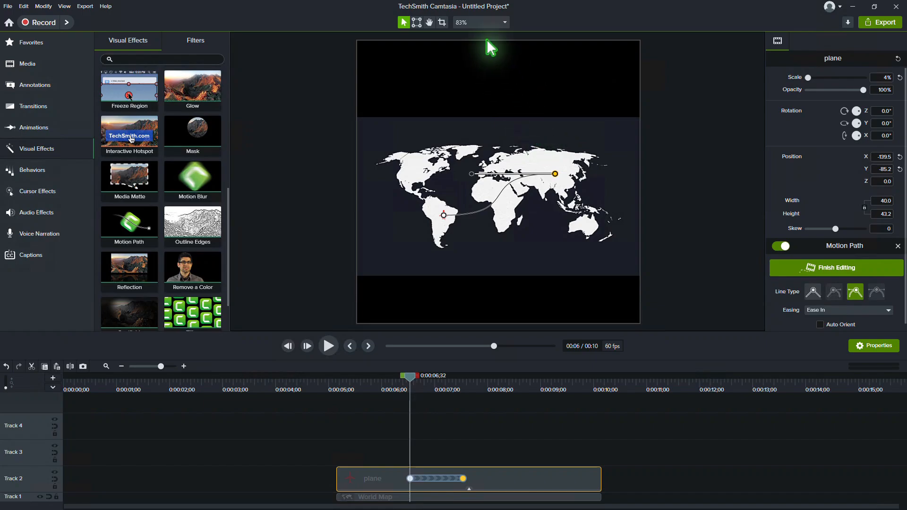
Stretch the plane's motion path on the timeline to run from about 0:00:05;32 to about 0:00:08;46.
left_click(480, 23)
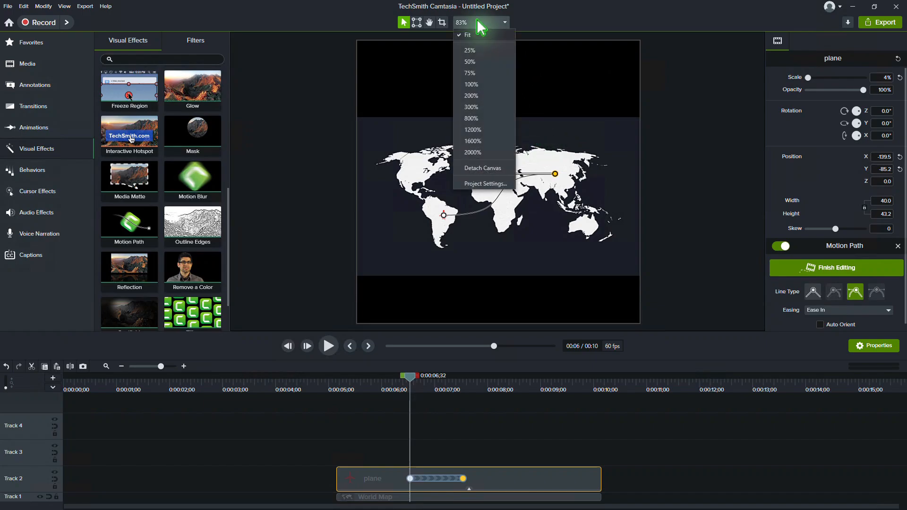
left_click(482, 97)
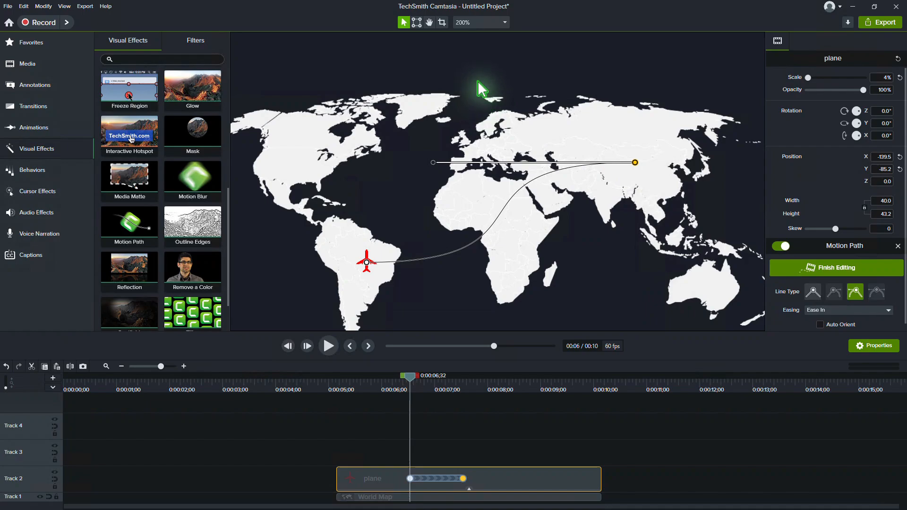
key("space")
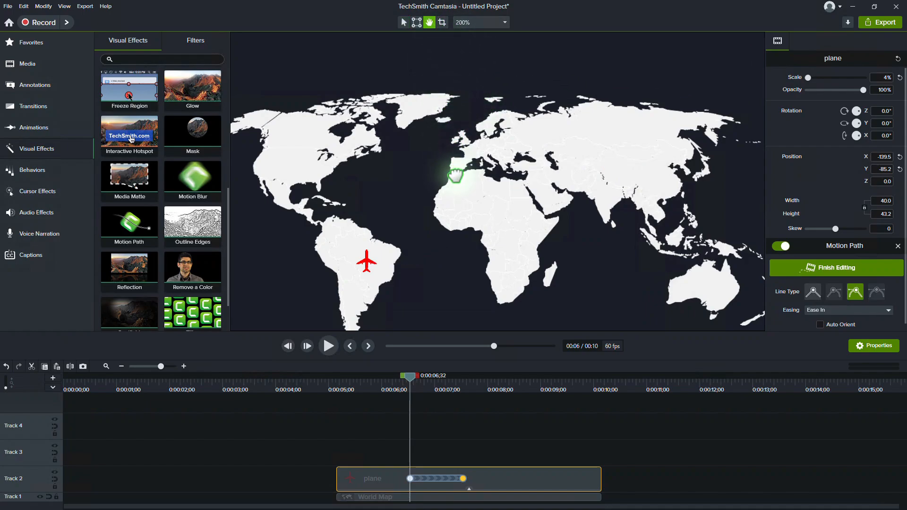
left_click_drag(466, 172, 466, 137)
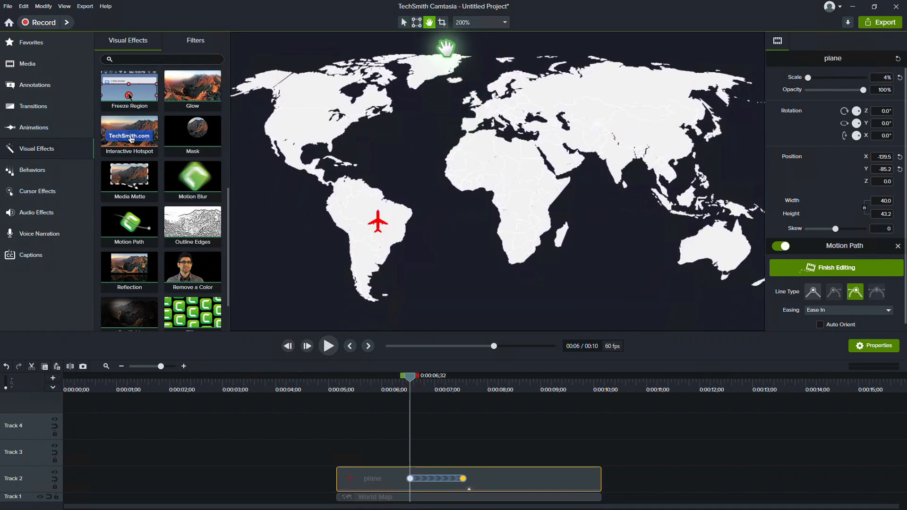
left_click(403, 22)
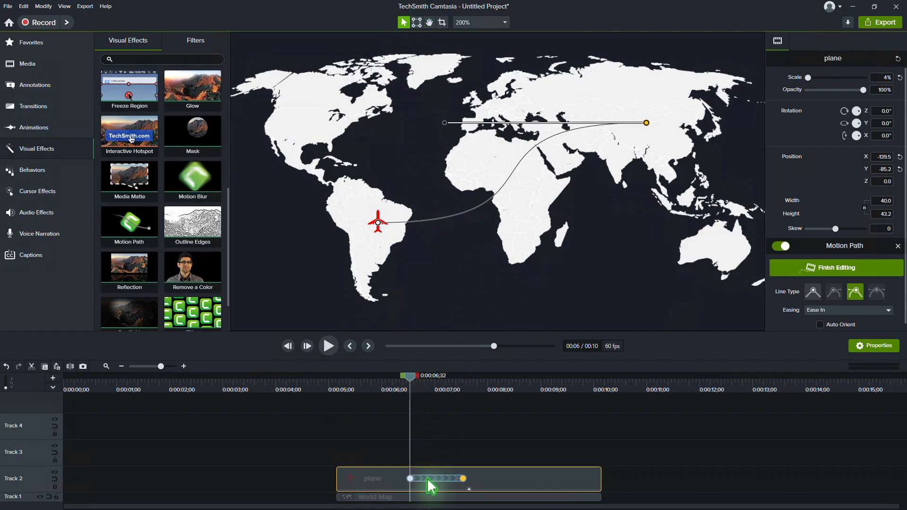
left_click_drag(428, 478, 516, 477)
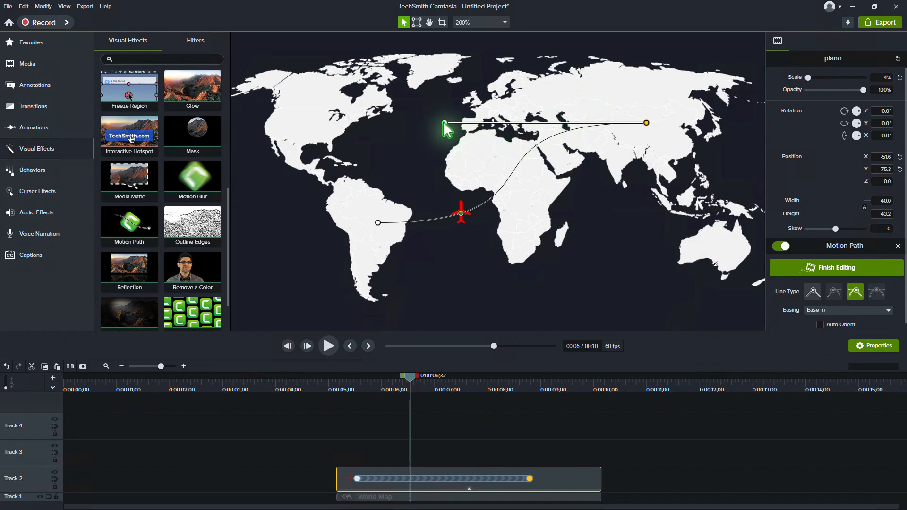
Bend the motion path into a deep curve passing south of Africa by adjusting the handles of its end and start points.
left_click_drag(445, 124, 622, 306)
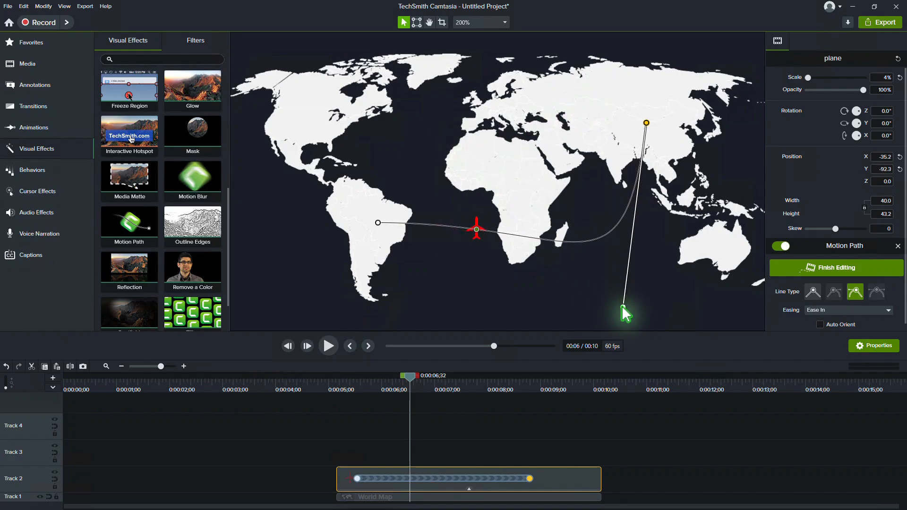
left_click(378, 222)
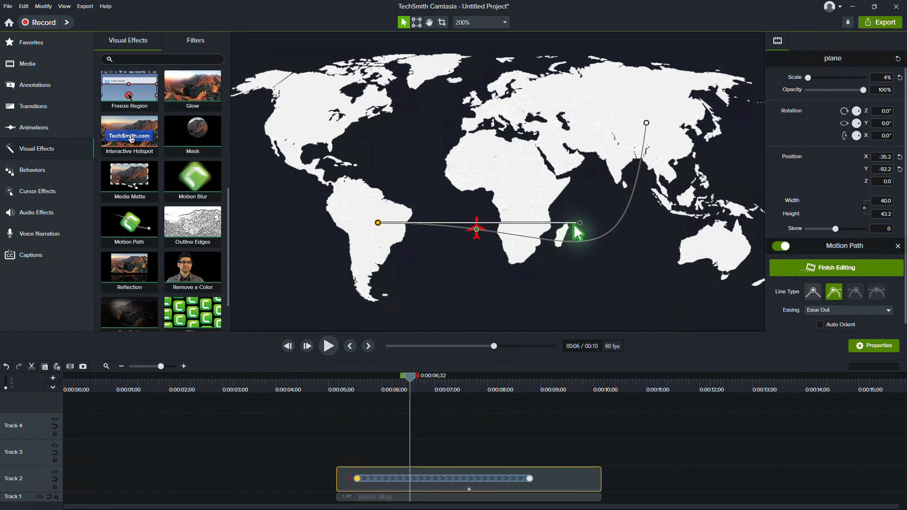
left_click_drag(580, 223, 477, 324)
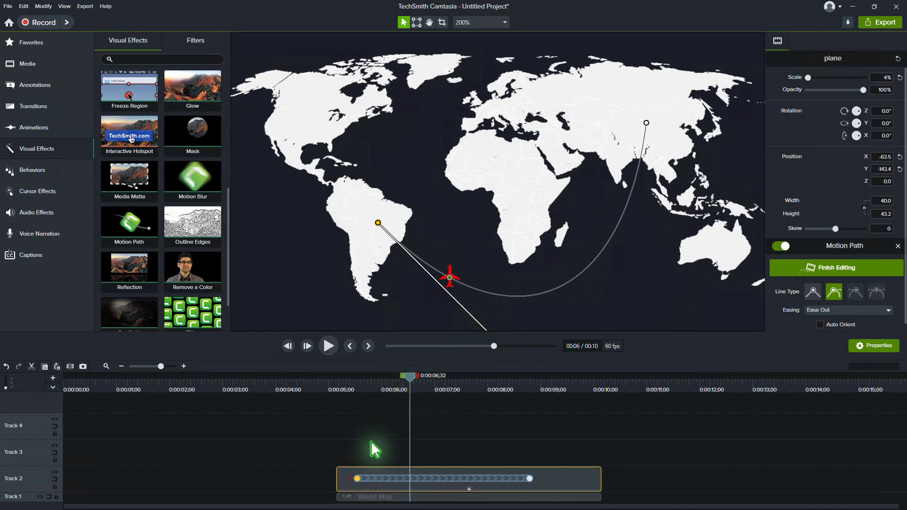
Rotate the plane to -135° on Z at the path's start point and preview it with Auto Orient enabled.
left_click(359, 480)
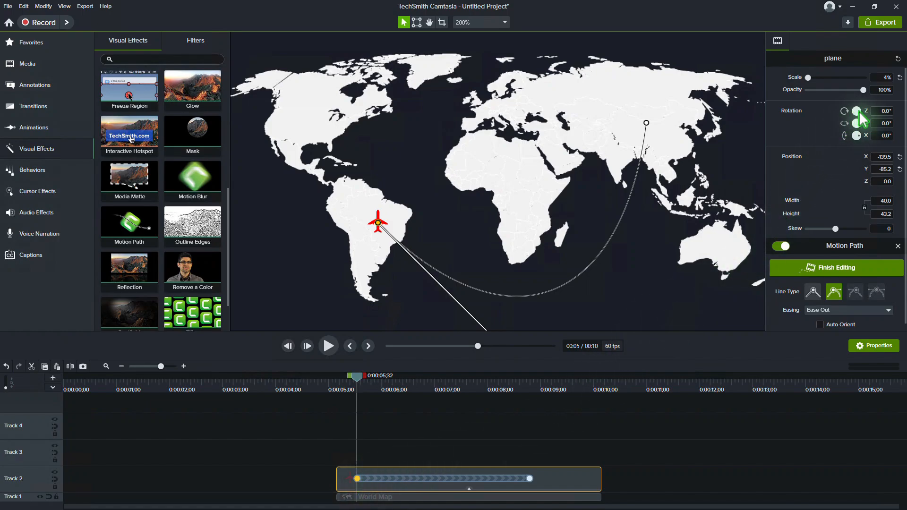
mouse_move(860, 111)
left_mouse_down()
mouse_move(856, 133)
mouse_move(847, 121)
left_mouse_up()
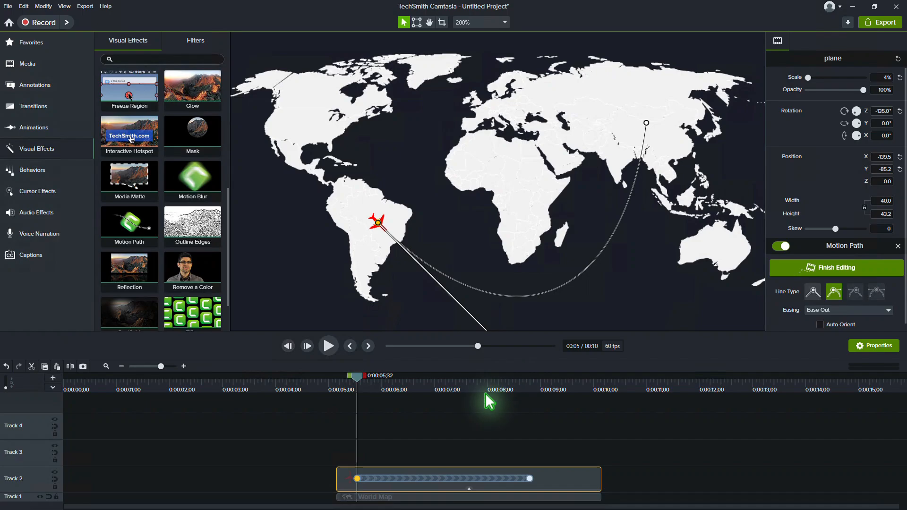
left_click(330, 349)
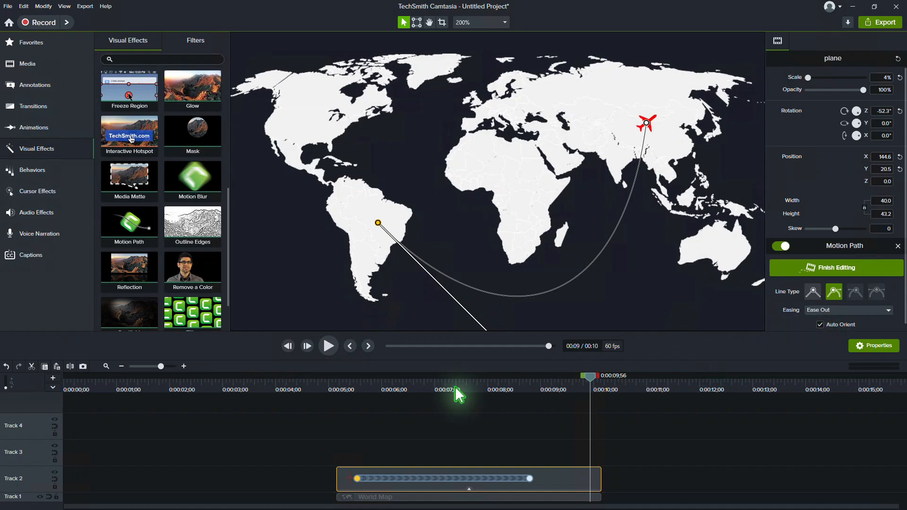
Set the plane's Z rotation to about -139.4° at the path's first point and preview the flight.
left_click(345, 385)
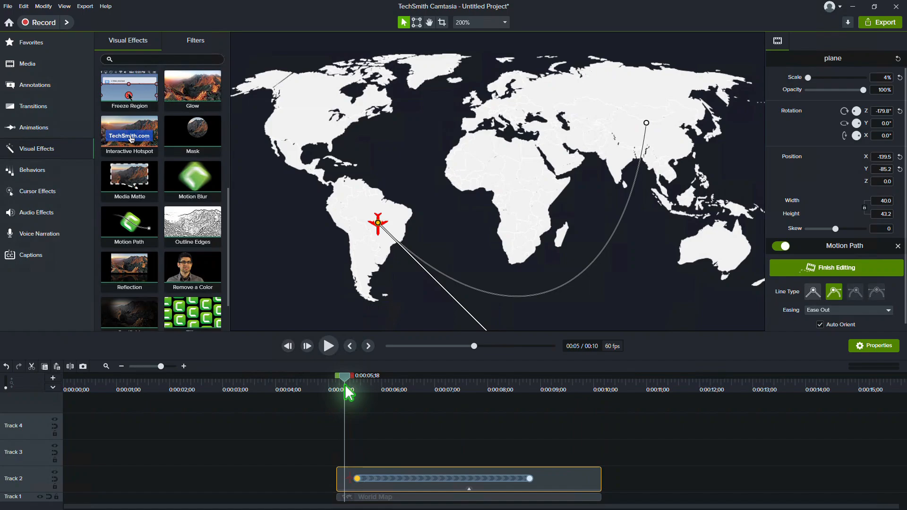
left_click(358, 478)
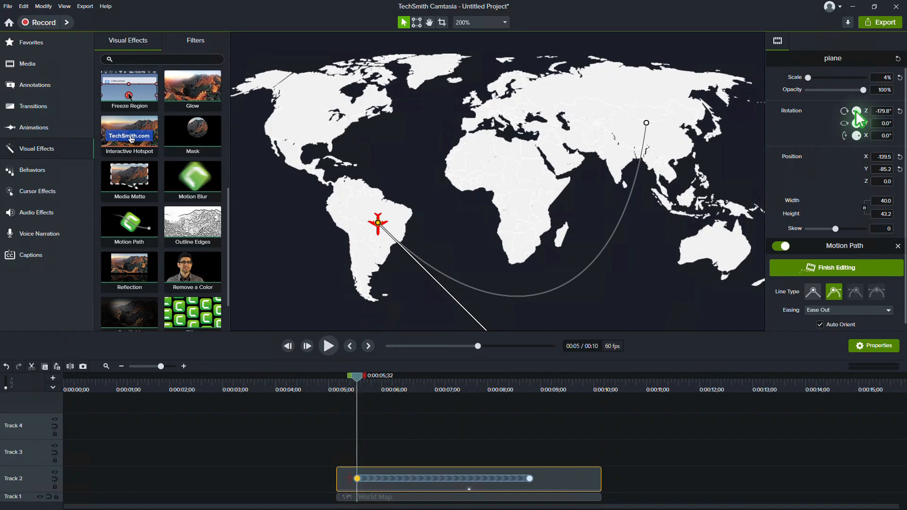
left_click_drag(859, 112, 856, 112)
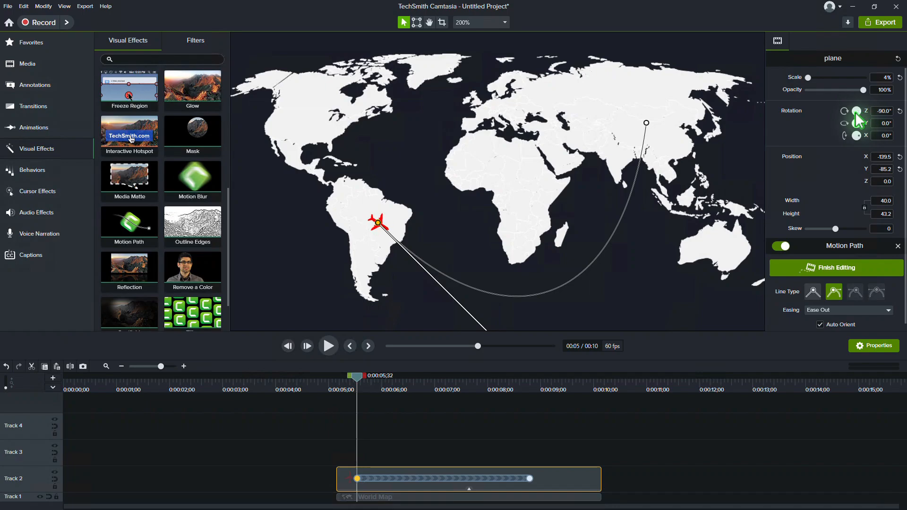
left_click(334, 346)
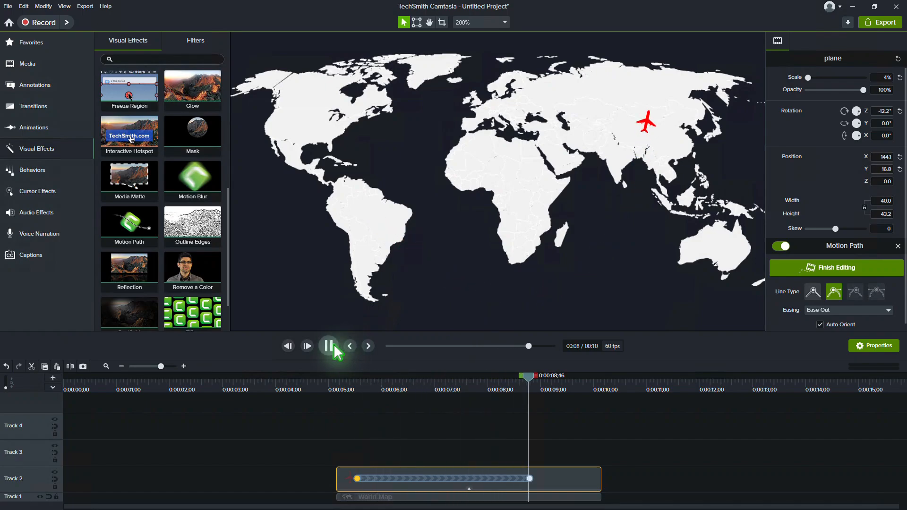
left_click(334, 348)
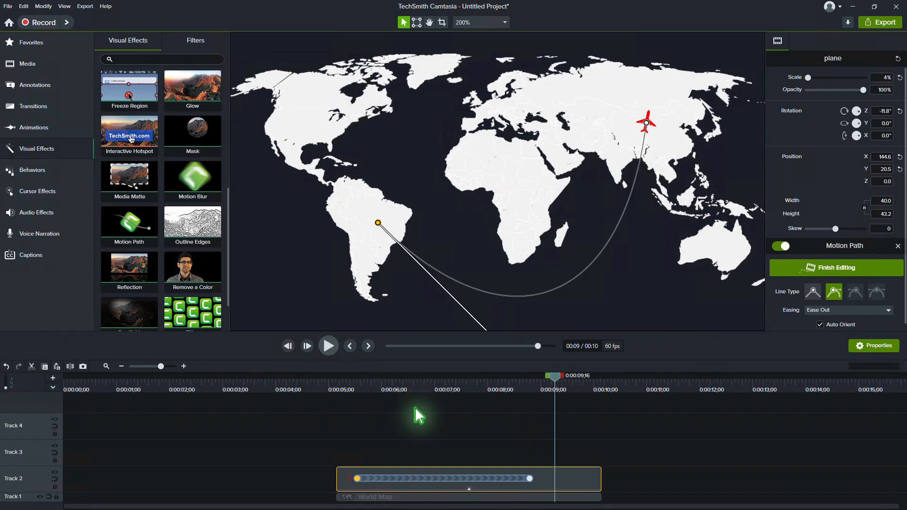
Duplicate the plane clip onto Track 3 and hide Track 2.
right_click(572, 487)
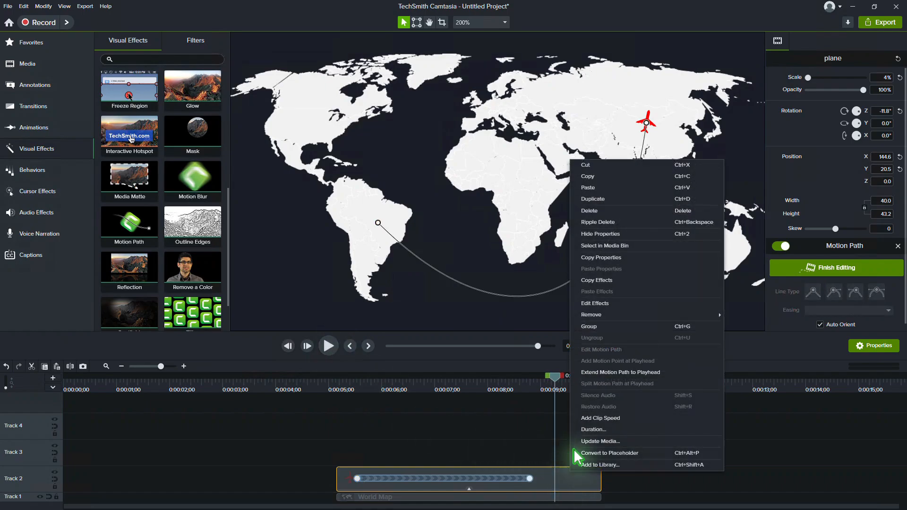
left_click(598, 202)
left_click(54, 472)
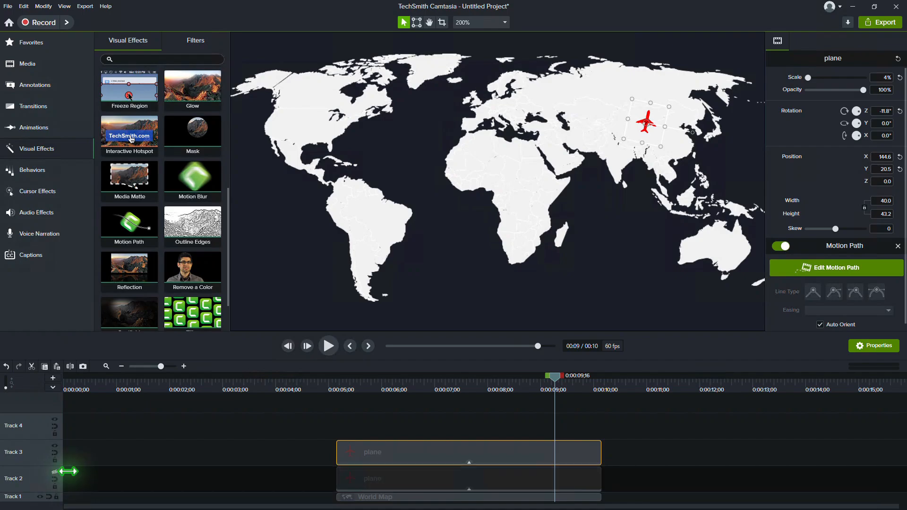
Move the duplicate plane to northern South America and reroute its motion path to end over Greenland.
left_click(365, 383)
left_click_drag(381, 226, 357, 215)
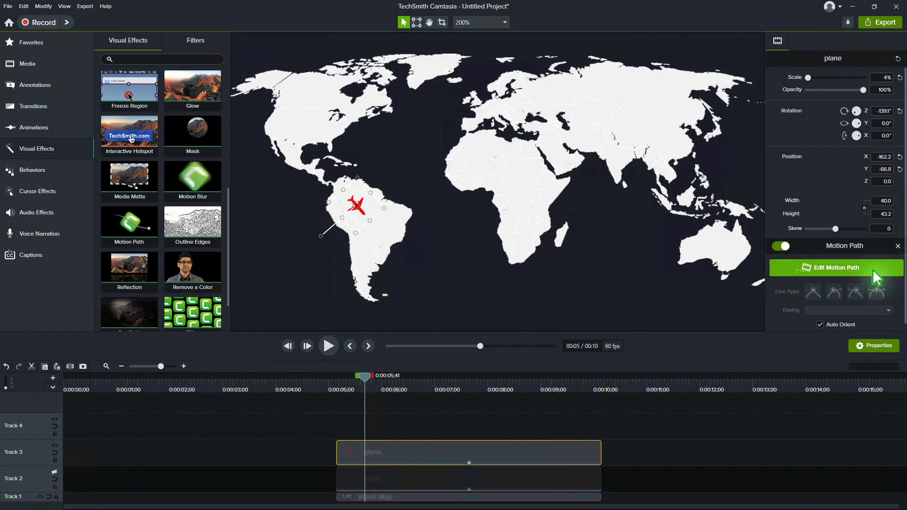
left_click(837, 268)
left_click_drag(624, 104, 431, 66)
left_click_drag(409, 250, 426, 96)
Reshape the duplicate's flight curve by pulling its start point's handle north-east toward the West African coast.
left_click(355, 204)
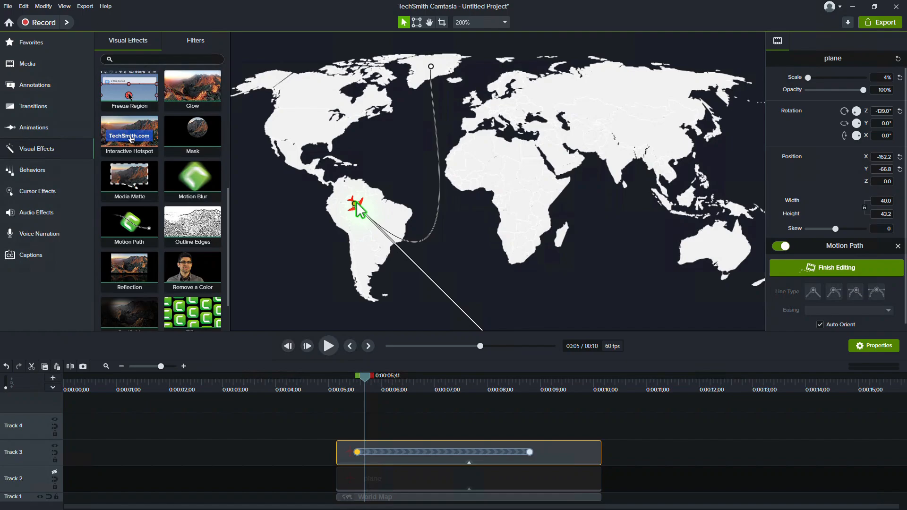
left_click(481, 22)
left_click(473, 170)
left_click_drag(492, 263, 461, 214)
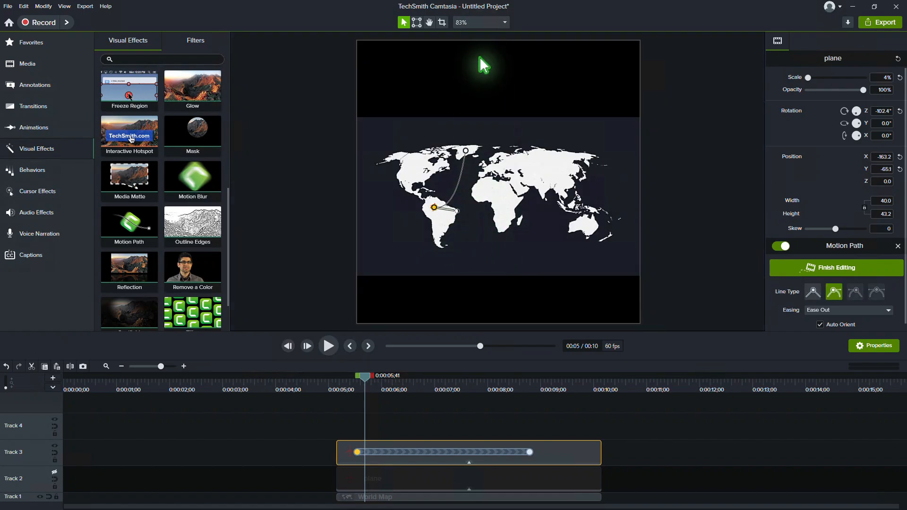
left_click(479, 22)
left_click(474, 97)
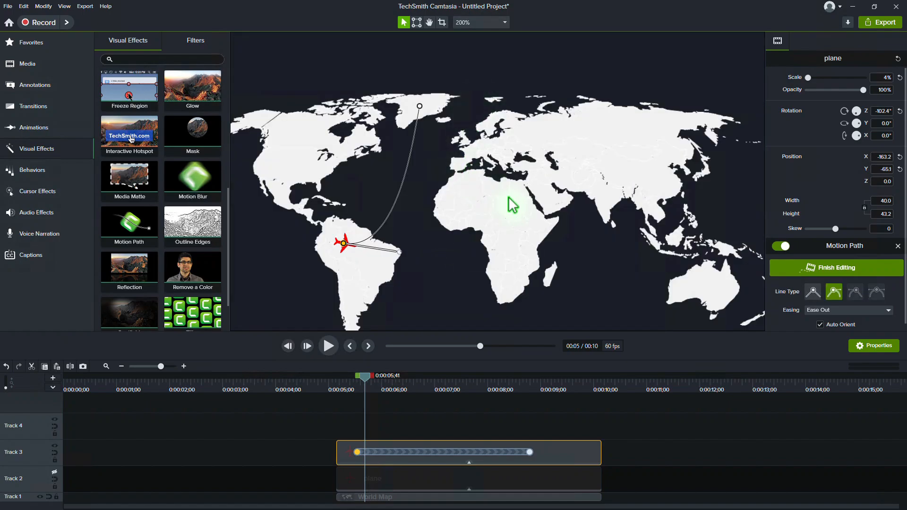
left_click(430, 23)
left_click_drag(499, 195, 498, 163)
left_click(403, 23)
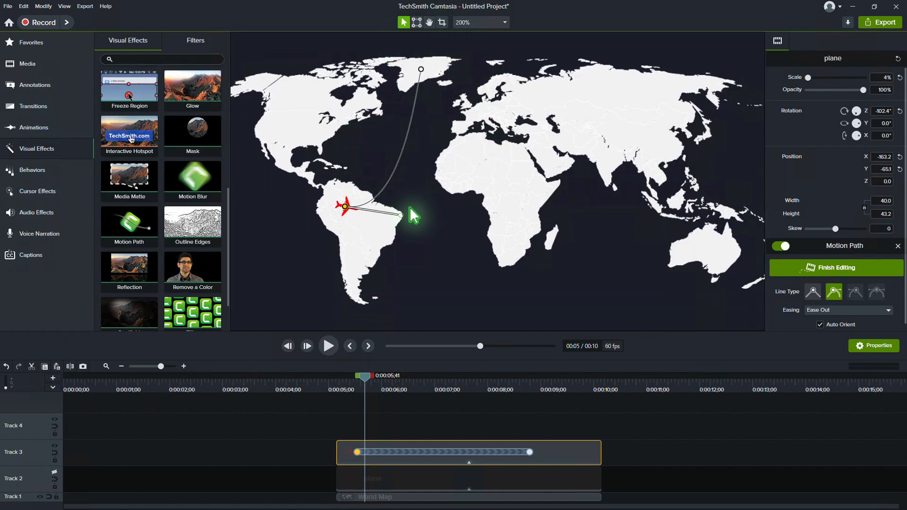
left_click_drag(403, 211, 441, 158)
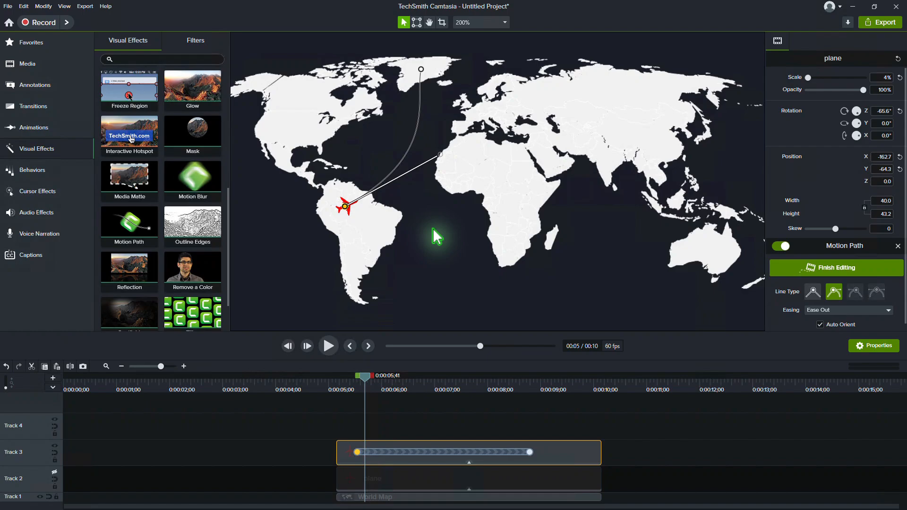
Show Track 2 again and play both plane flights from the start of the clips.
left_click(55, 473)
left_click_drag(365, 381, 344, 382)
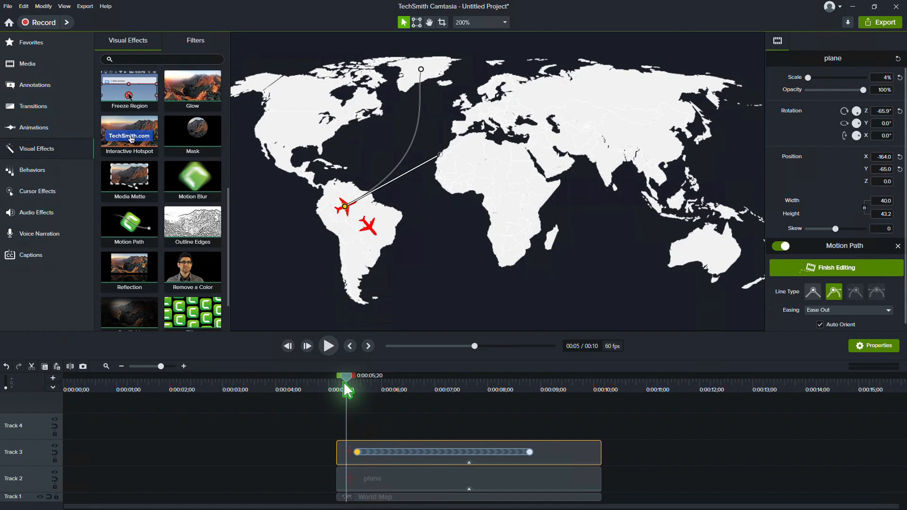
left_click(330, 350)
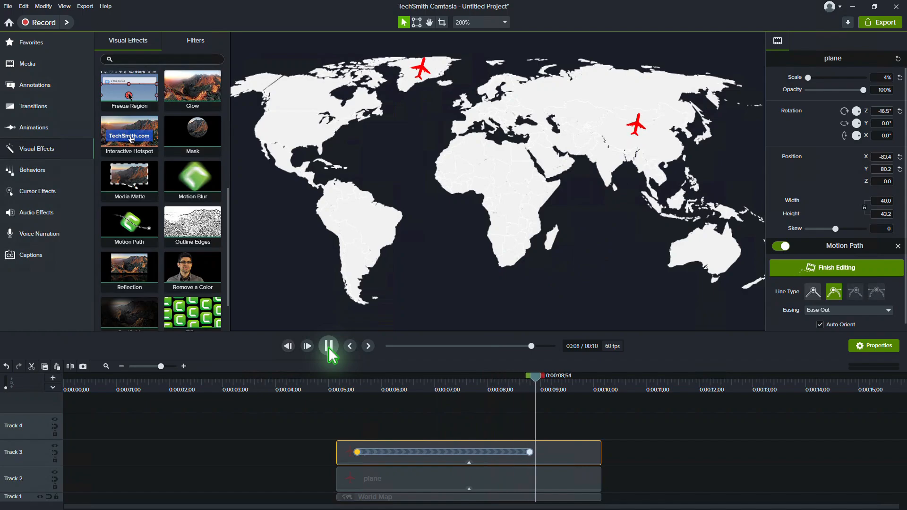
Move the Track 2 plane's path start to the eastern United States and add a path point in the Atlantic, west of Africa.
left_click(370, 223)
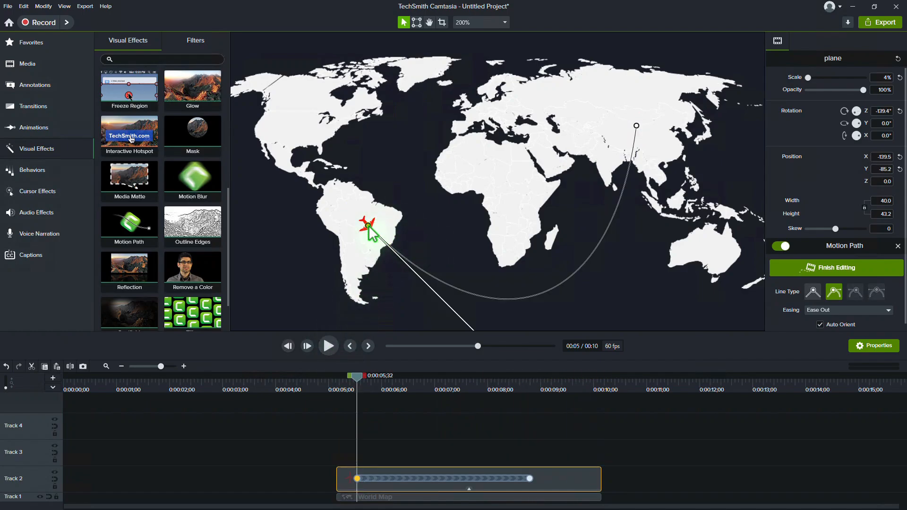
left_click_drag(370, 228, 311, 127)
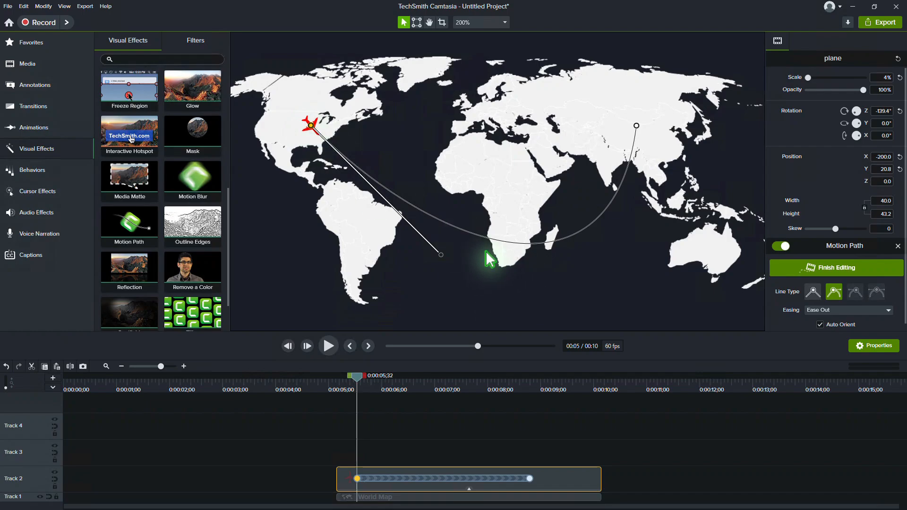
left_click(375, 181)
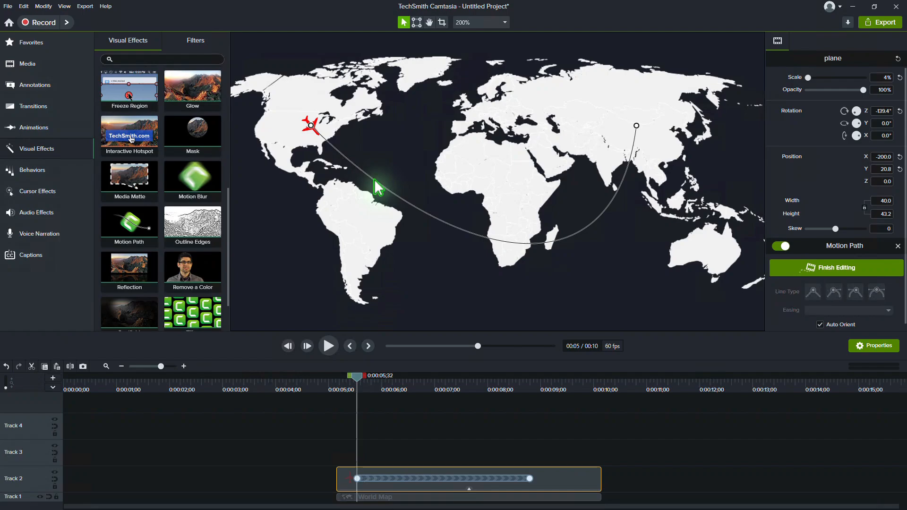
right_click(375, 181)
left_click(385, 187)
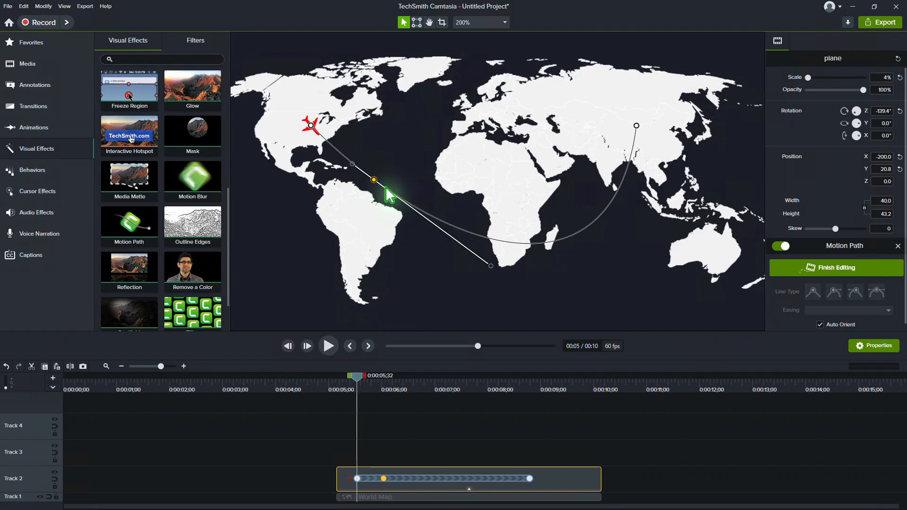
left_click_drag(385, 179, 411, 184)
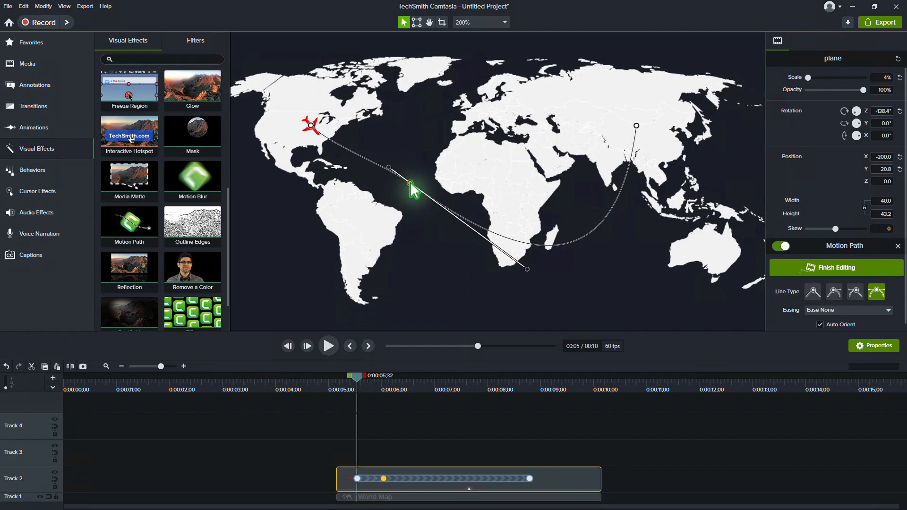
Add a second path point in the ocean south-west of Africa and pull the Asian end point's curve handle straight south into the Indian Ocean.
right_click(520, 242)
left_click(525, 251)
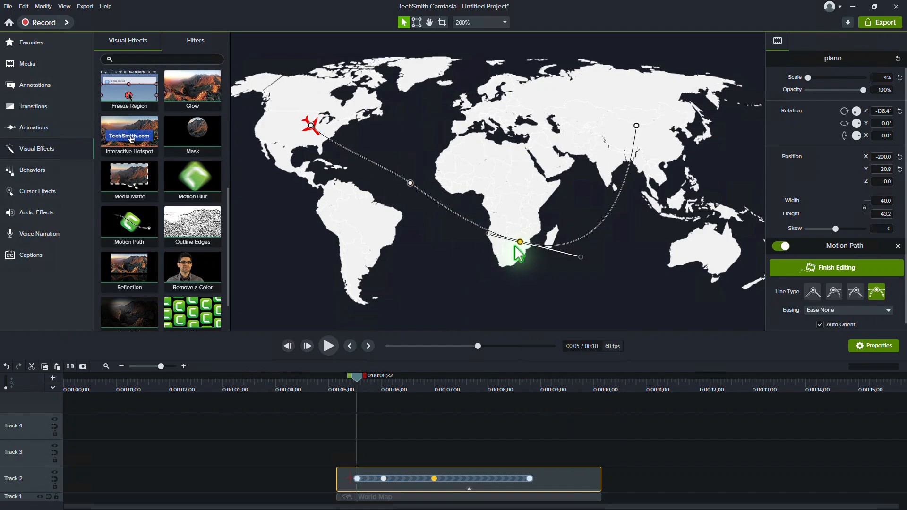
left_click_drag(520, 247, 496, 295)
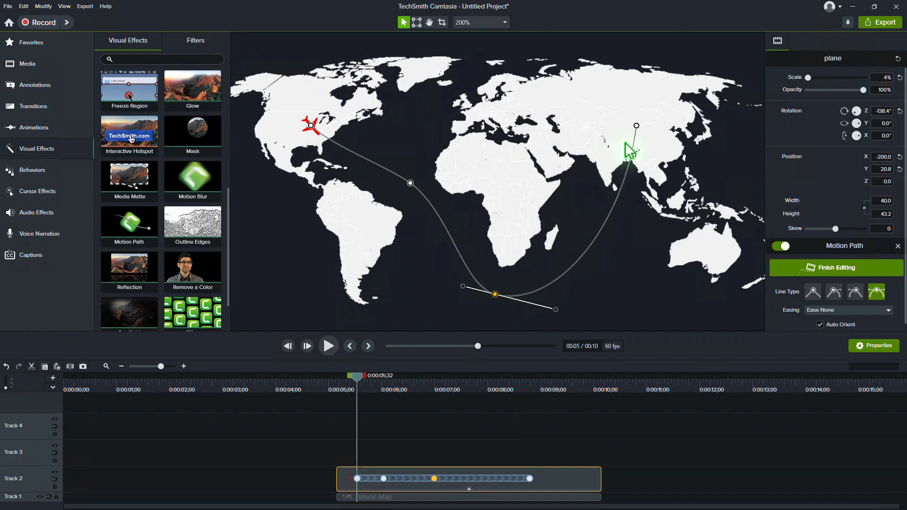
left_click(636, 160)
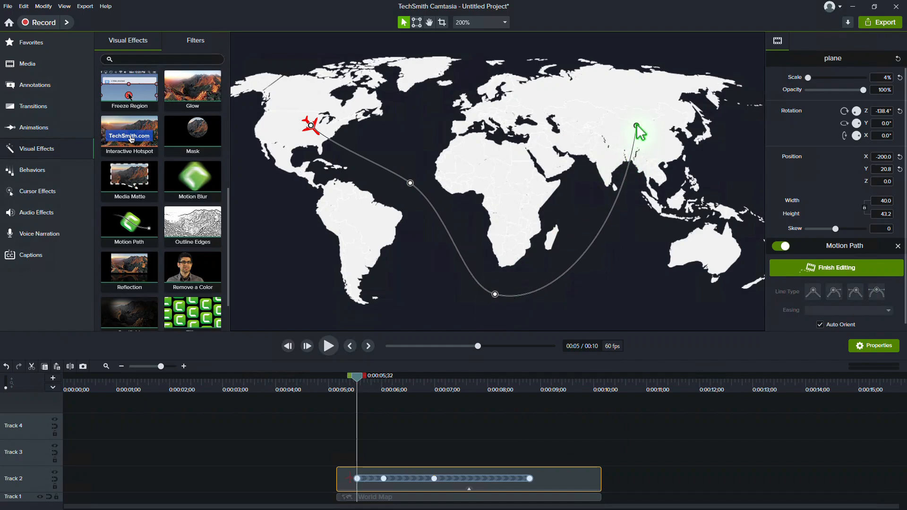
left_click_drag(637, 126, 639, 247)
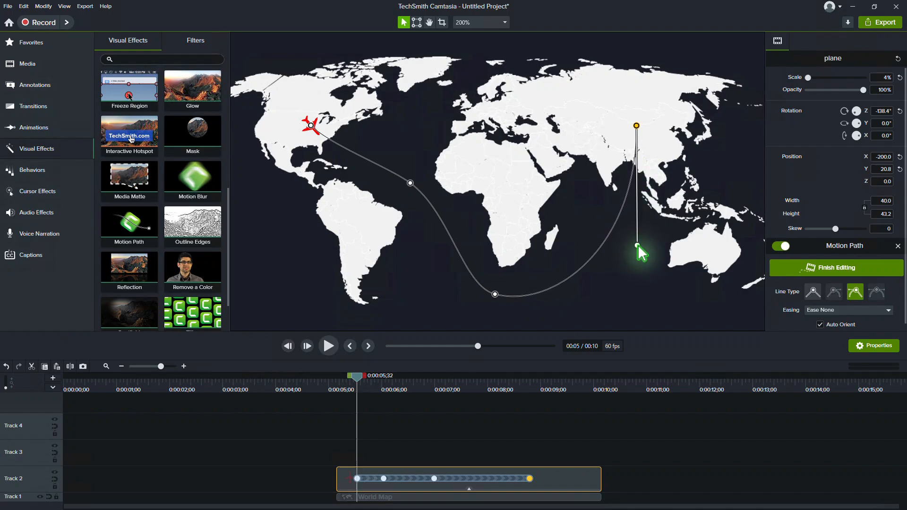
Move the two middle motion path points later so the path timing is evenly spaced, and play the flight from just before its start.
left_click_drag(443, 477, 482, 479)
left_click(384, 479)
left_click_drag(414, 479, 421, 478)
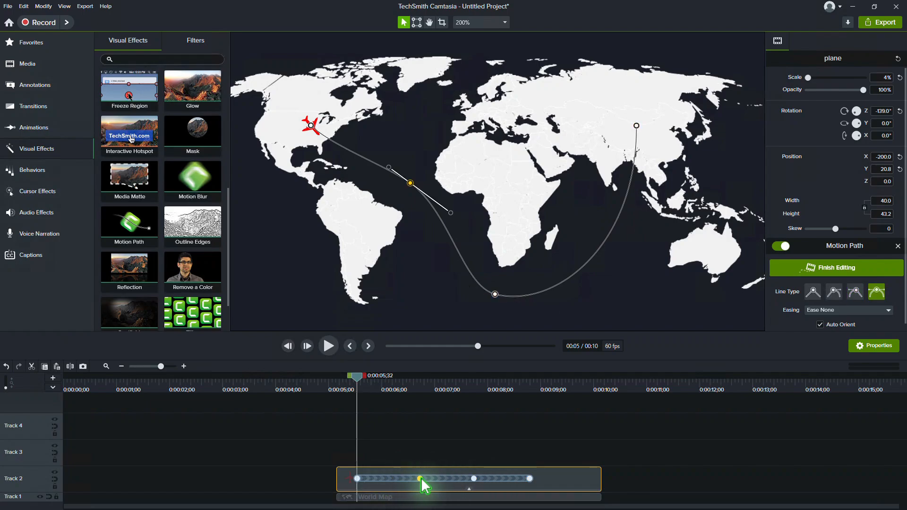
left_click(345, 381)
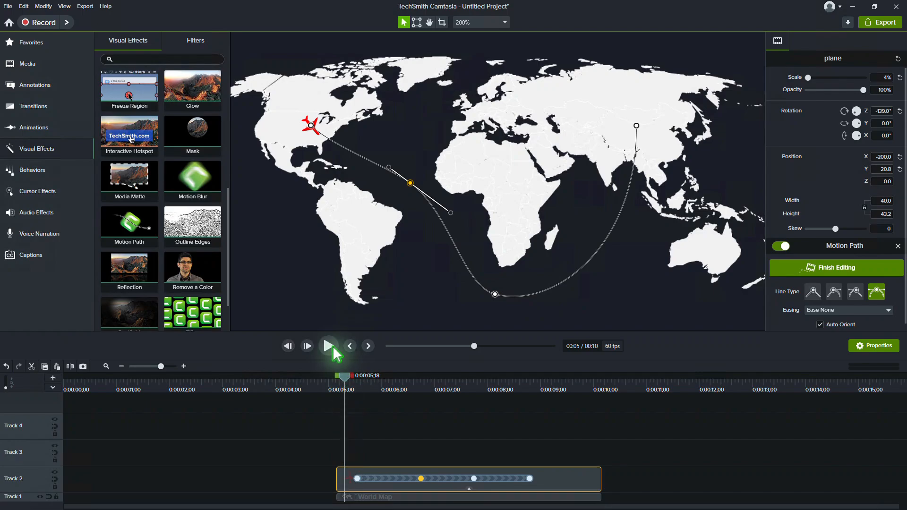
left_click(329, 347)
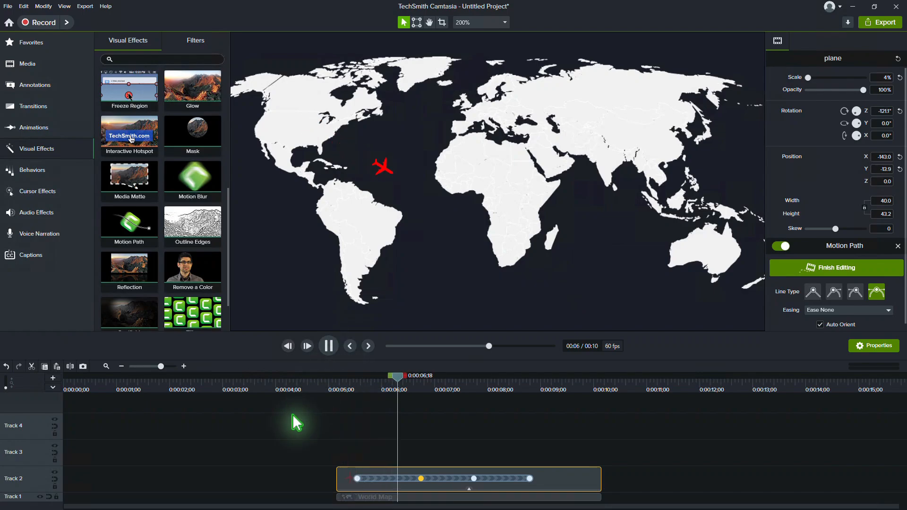